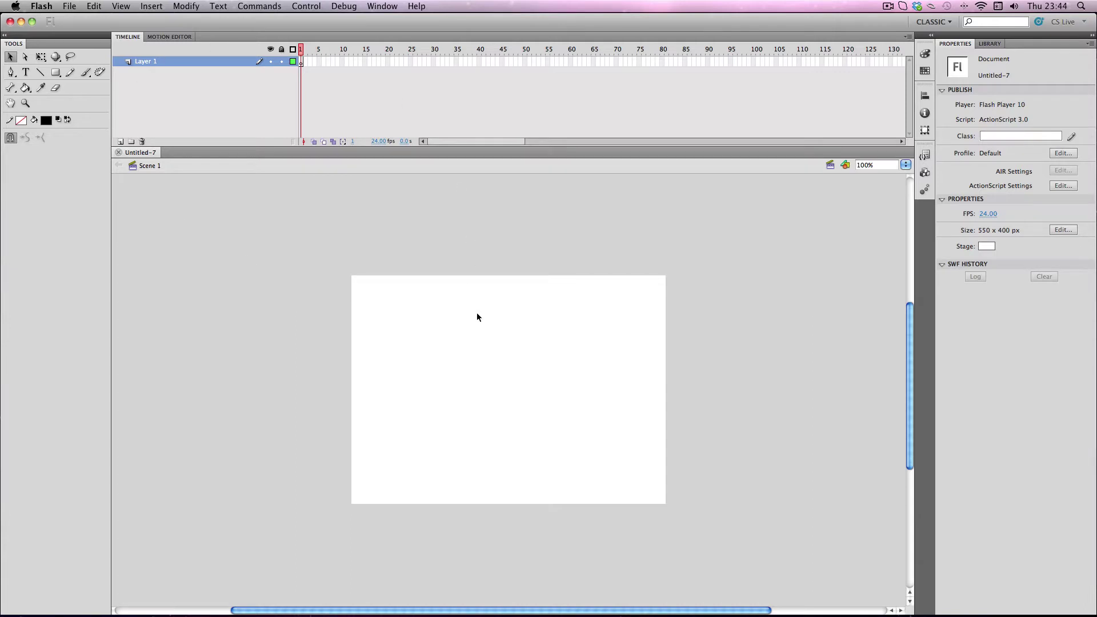
Choose the Classic workspace layout
left_click(380, 5)
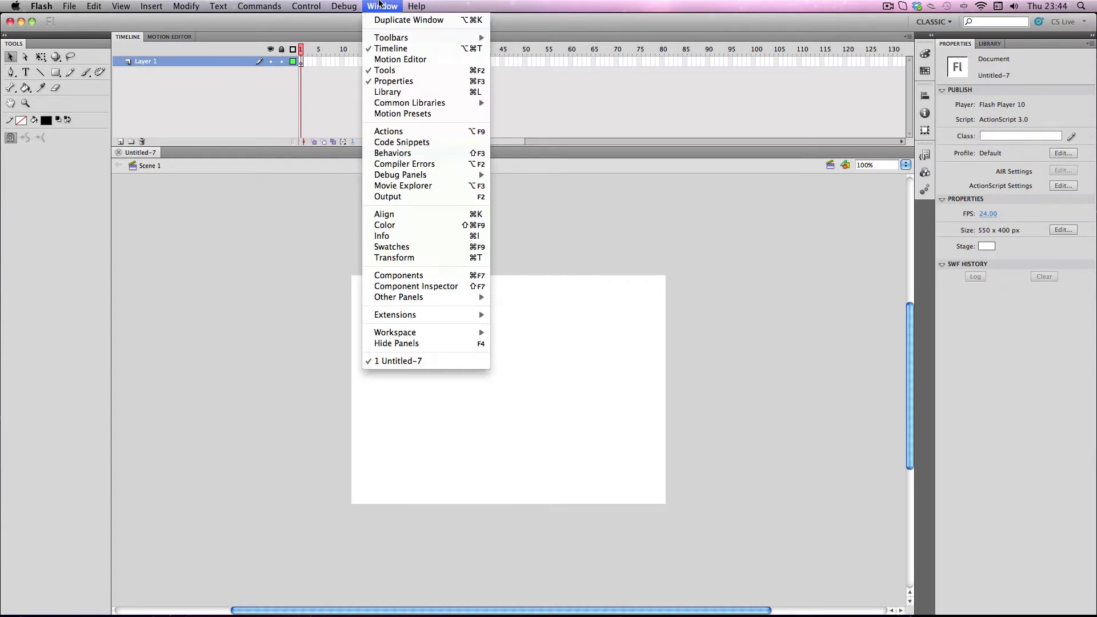
mouse_move(432, 333)
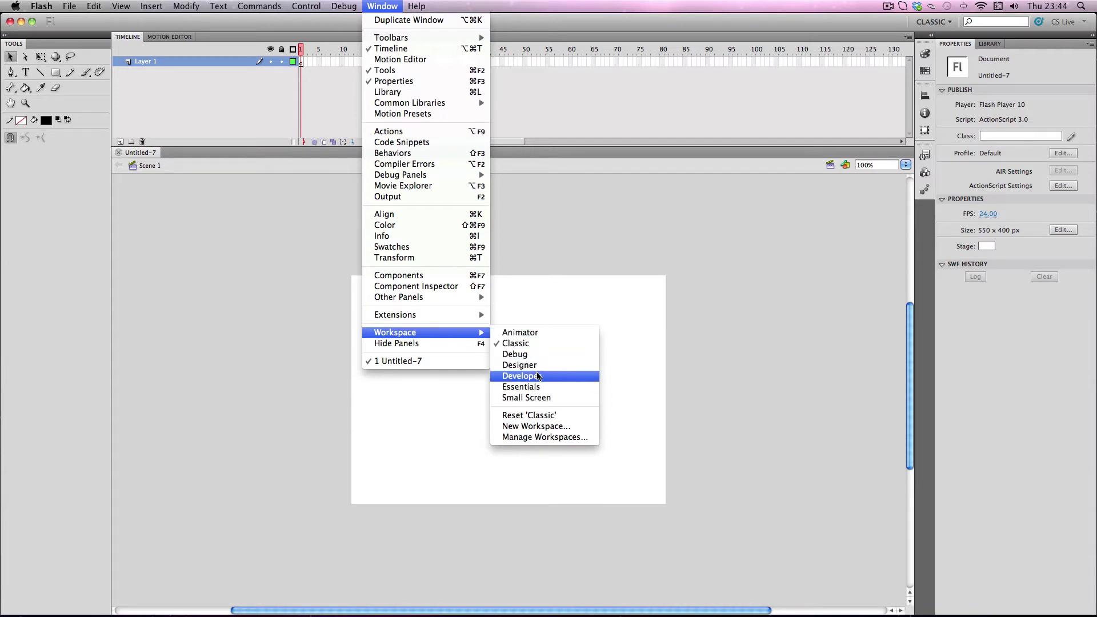
left_click(528, 344)
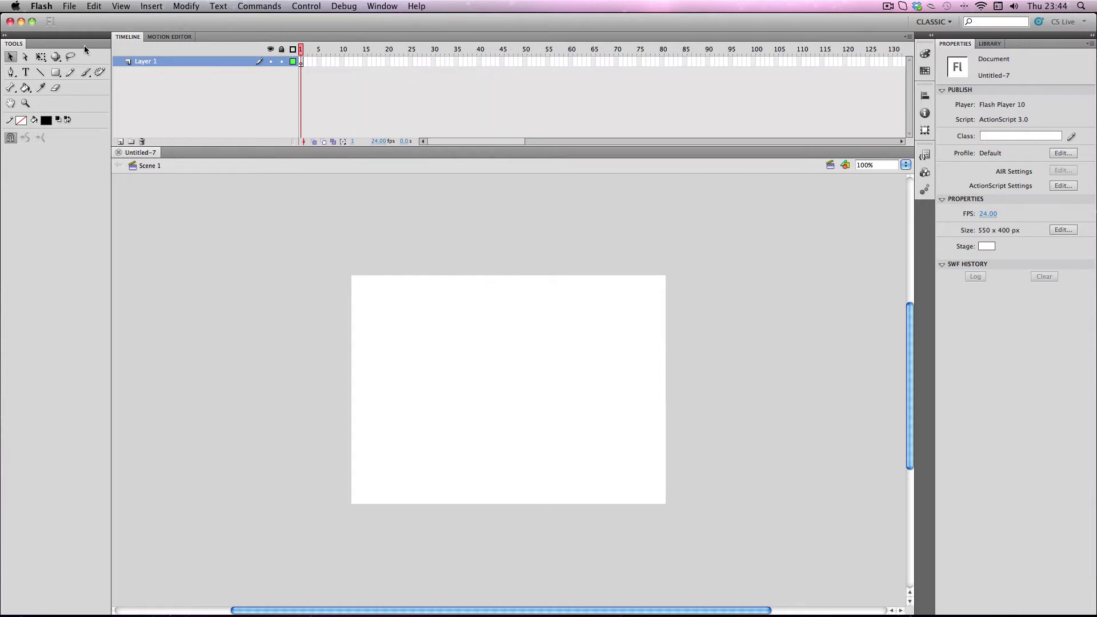
Undock the Tools panel and the Properties and Library group so both float over the canvas, and view the library briefly
left_click_drag(79, 38, 126, 200)
left_click_drag(969, 36, 880, 208)
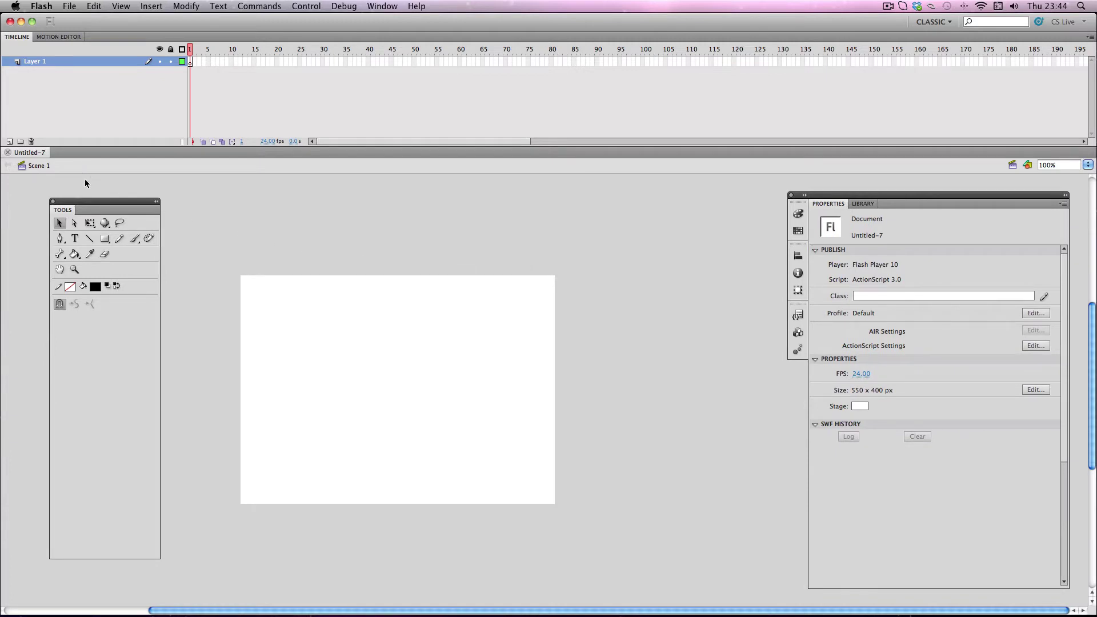
left_click(861, 204)
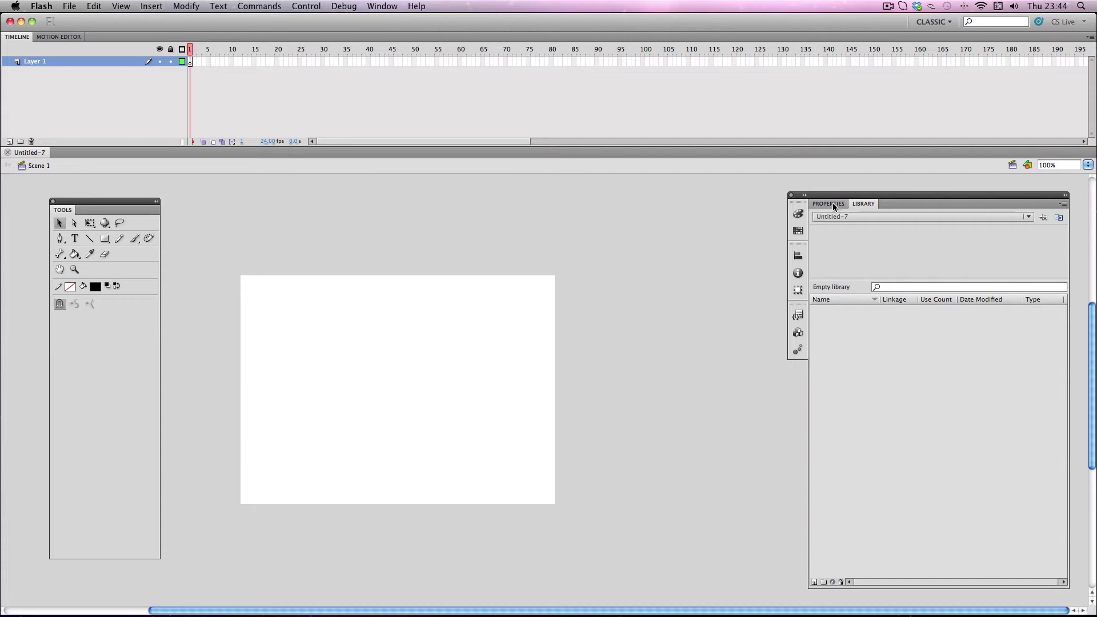
left_click(832, 205)
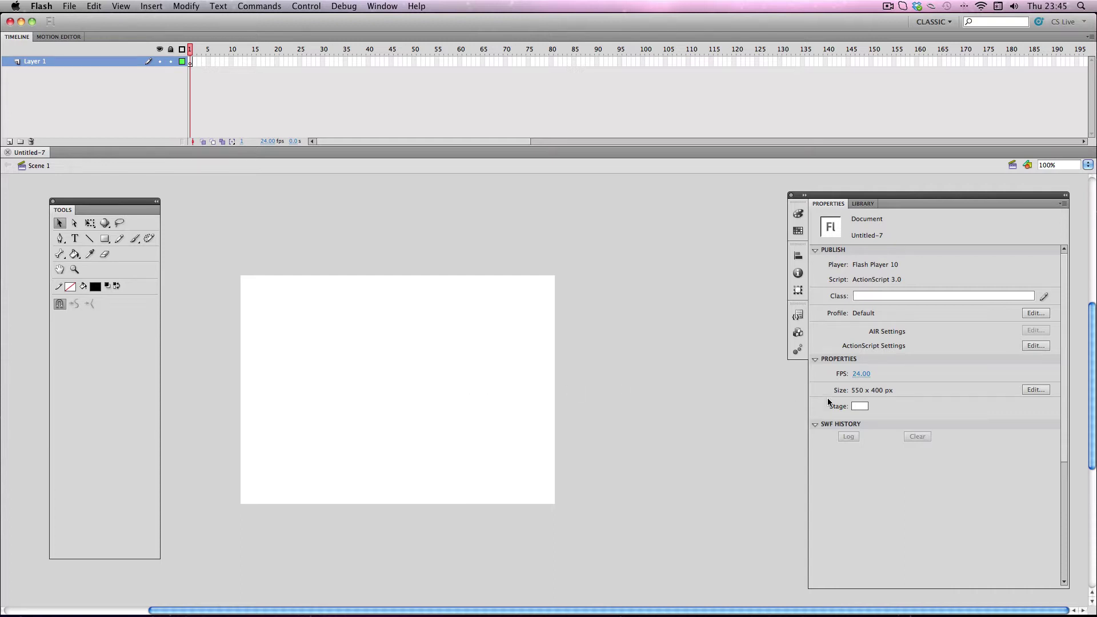
Set the document dimensions to 1280 px wide by 720 px high and make these settings the default
left_click(1041, 388)
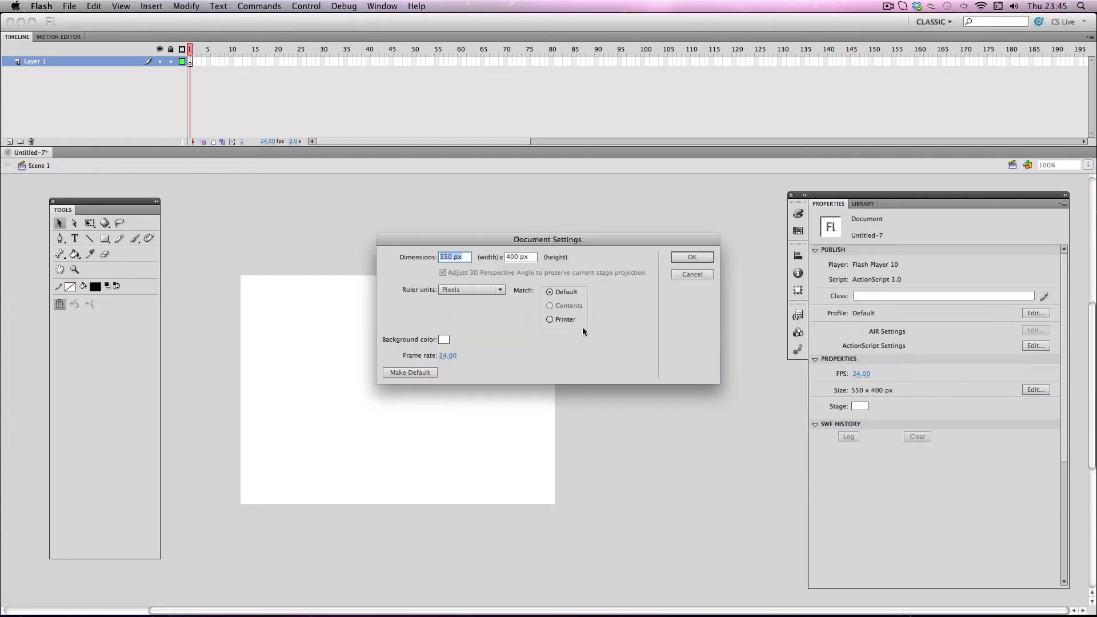
left_click(461, 260)
left_click_drag(465, 258, 435, 259)
type("1280")
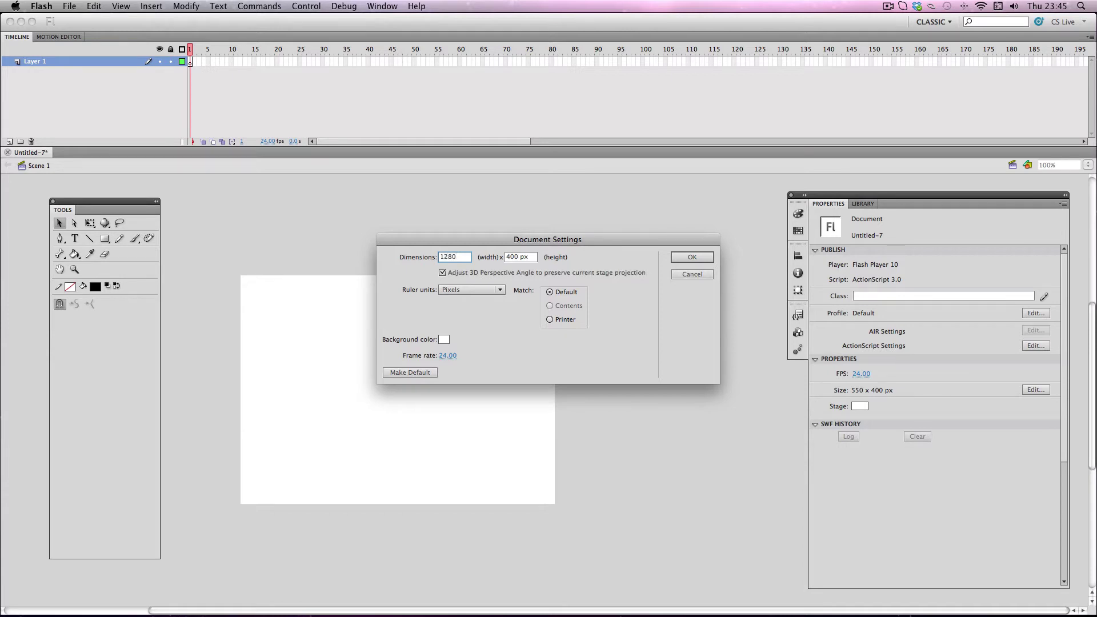
key("Tab")
type("720")
key("Tab")
left_click(400, 372)
left_click(691, 258)
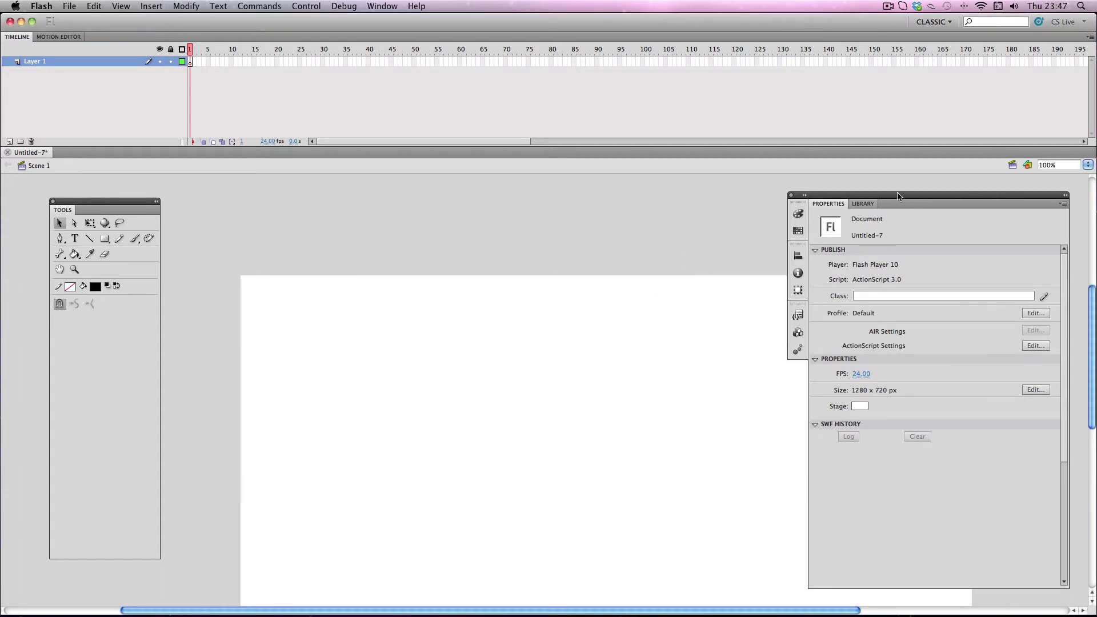
Set the stage magnification to 50% so the whole stage fits in view
left_click(1059, 166)
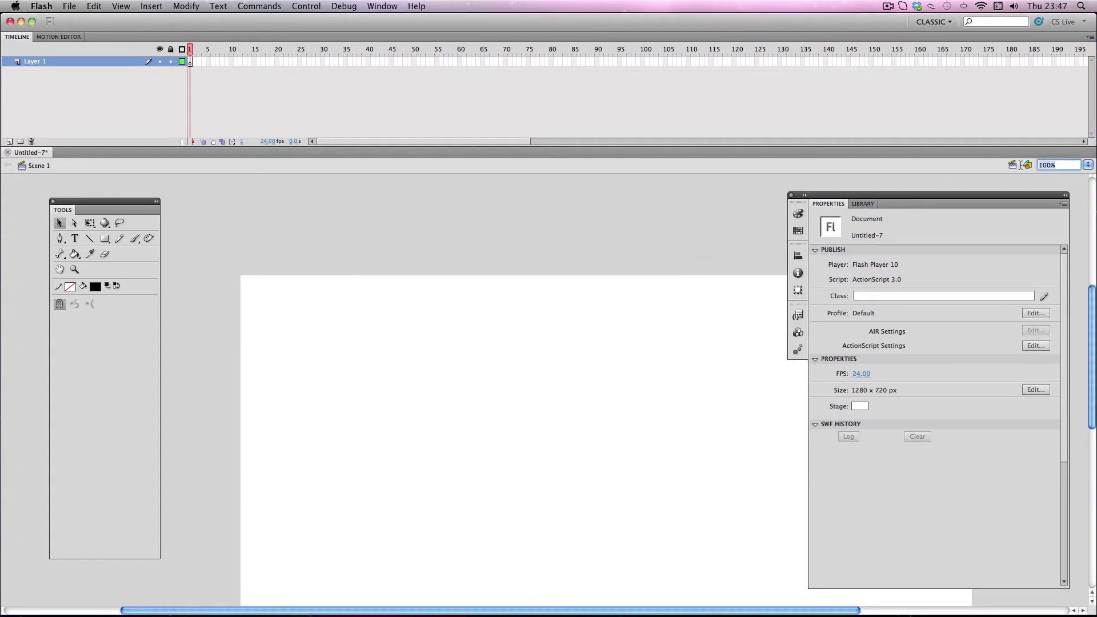
type("75")
key("Return")
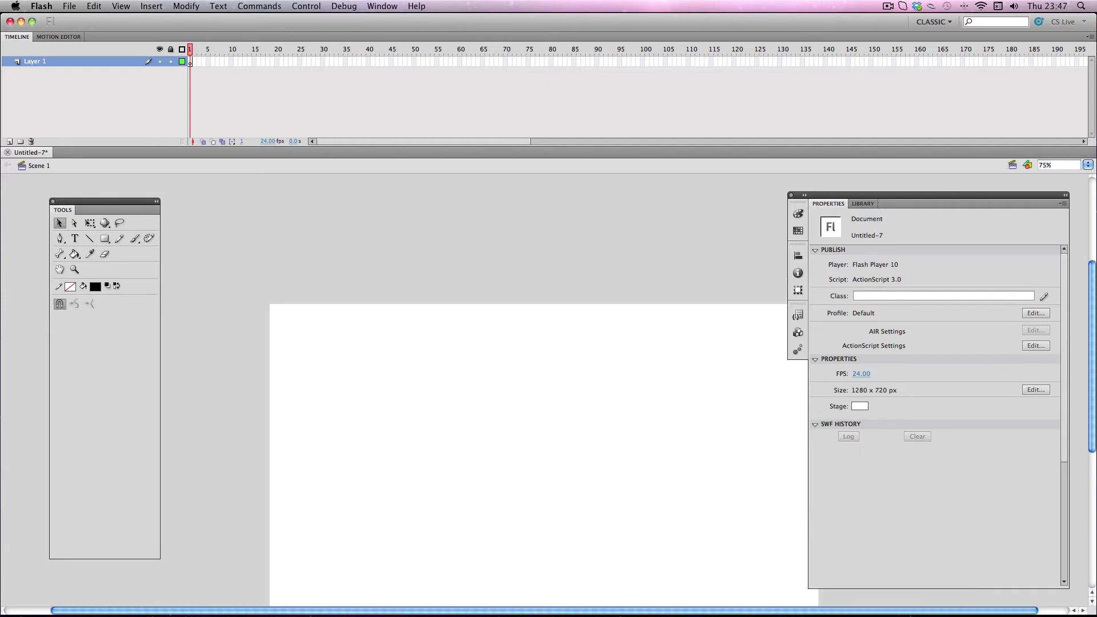
type("50")
key("Return")
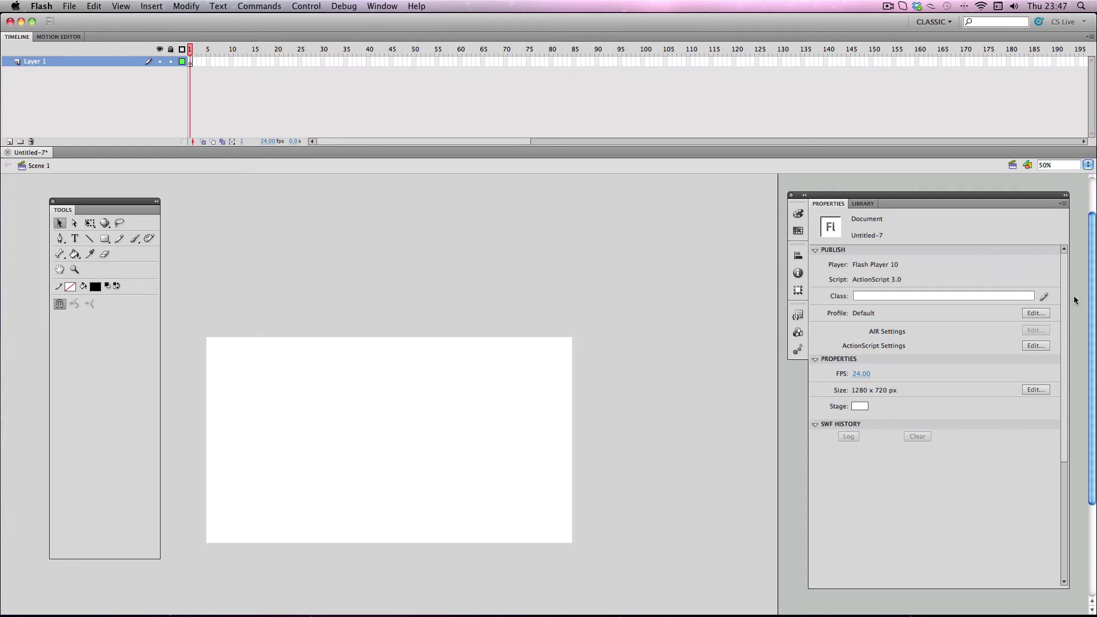
scroll(1092, 297, "down", 2)
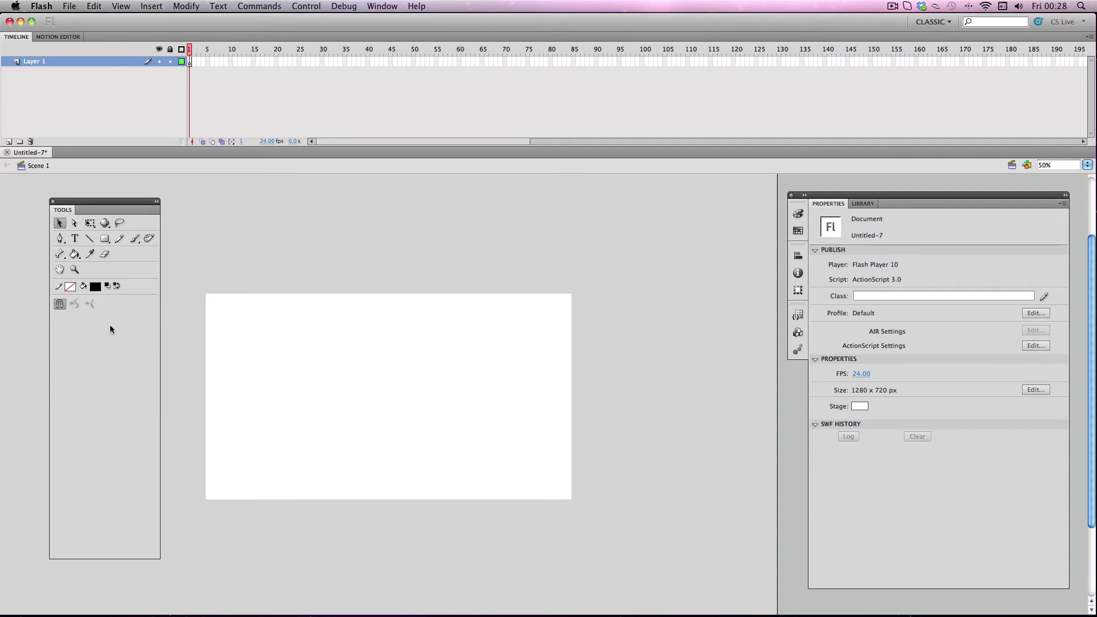
Look through the tool variants grouped with the Rectangle tool and the 3D Rotation tool
left_click(104, 241)
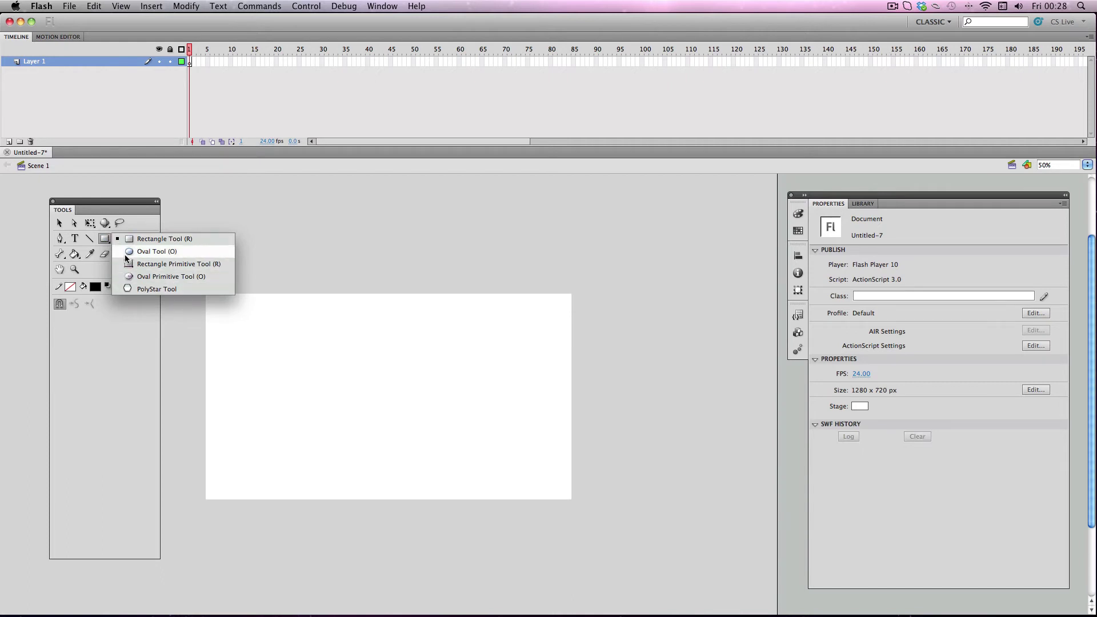
left_click(108, 235)
left_click(105, 224)
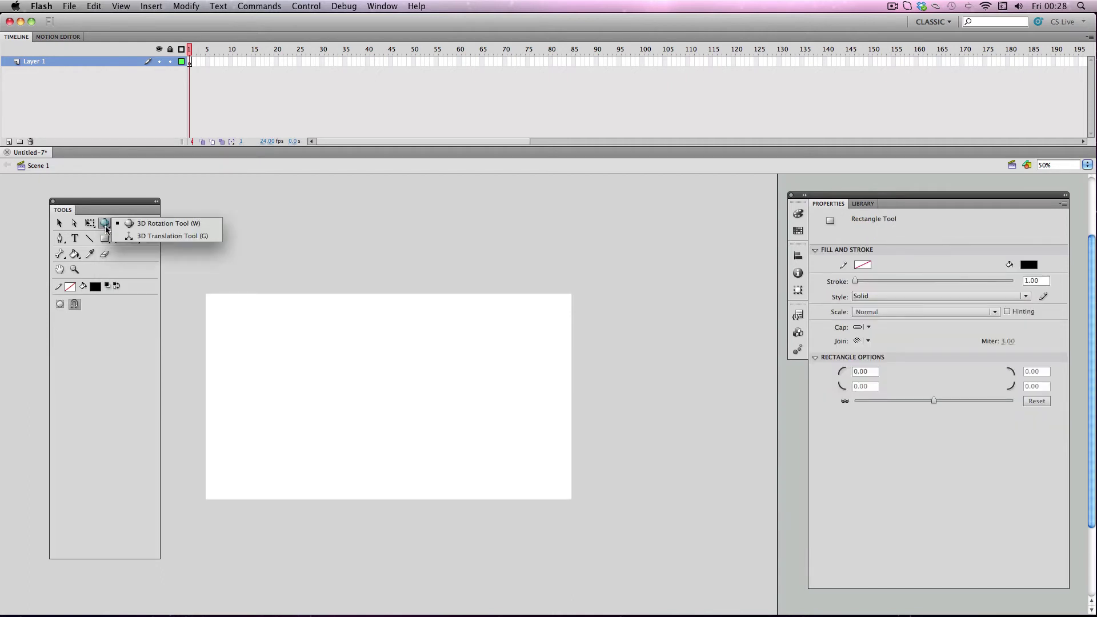
left_click(105, 229)
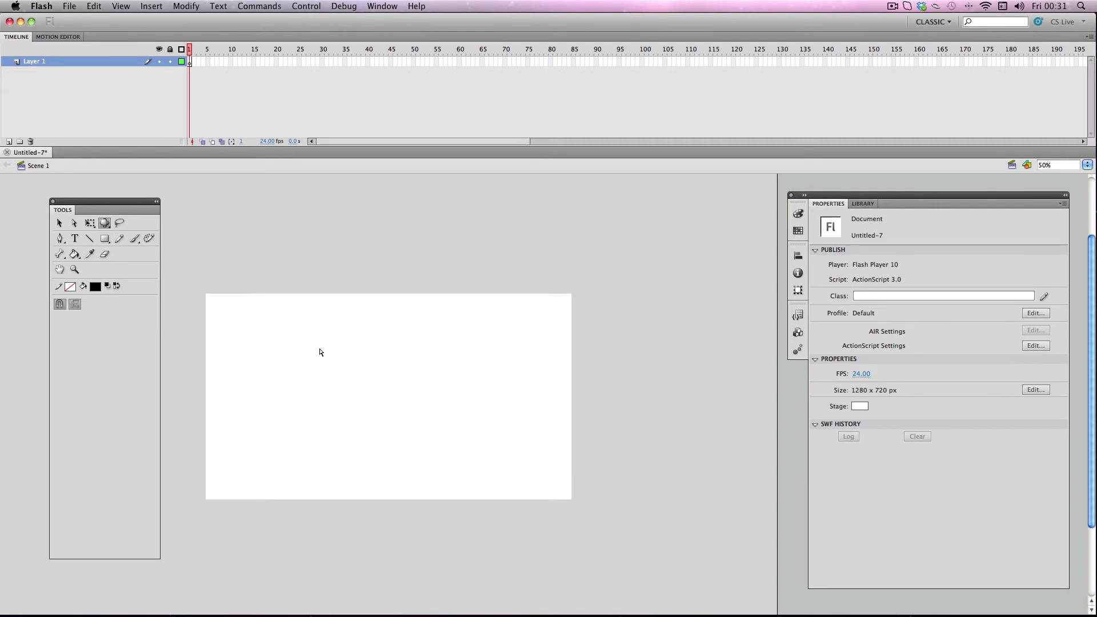
Draw two roughly vertical green lines on the left and middle of the stage, bending the first strongly and the second slightly rightward
key("n")
mouse_move(320, 337)
left_mouse_down()
mouse_move(299, 492)
mouse_move(314, 444)
left_mouse_up()
key("v")
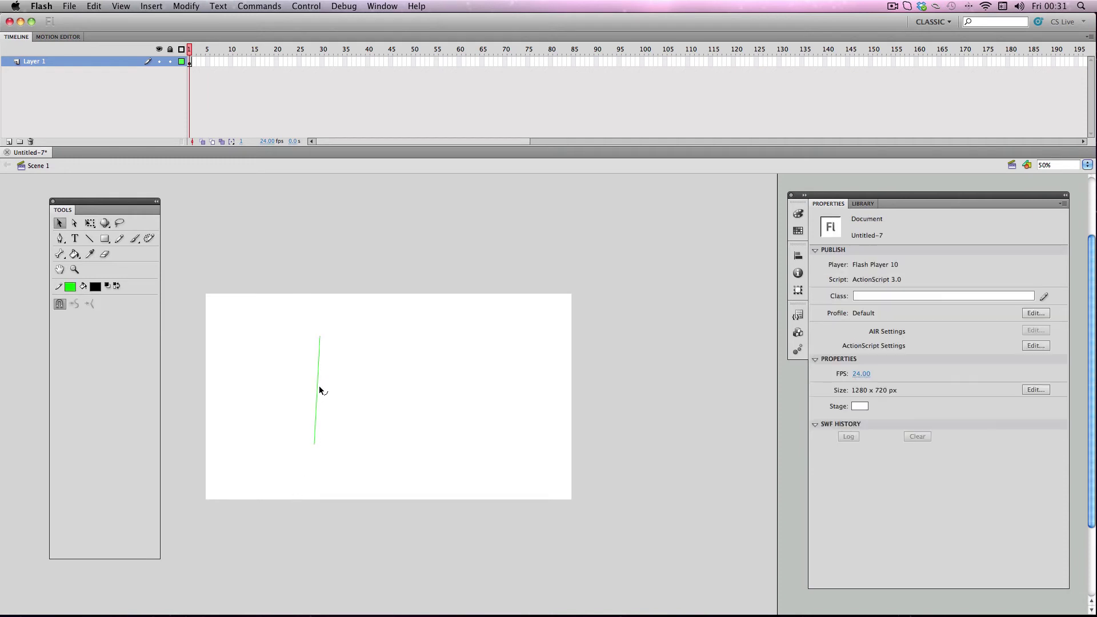
left_click_drag(318, 386, 344, 395)
key("n")
left_click_drag(403, 336, 403, 451)
key("v")
left_click_drag(400, 376, 406, 392)
Draw two more vertical green lines in the right half of the stage and bend each into an arc bulging rightward
key("n")
left_click_drag(453, 343, 454, 455)
key("v")
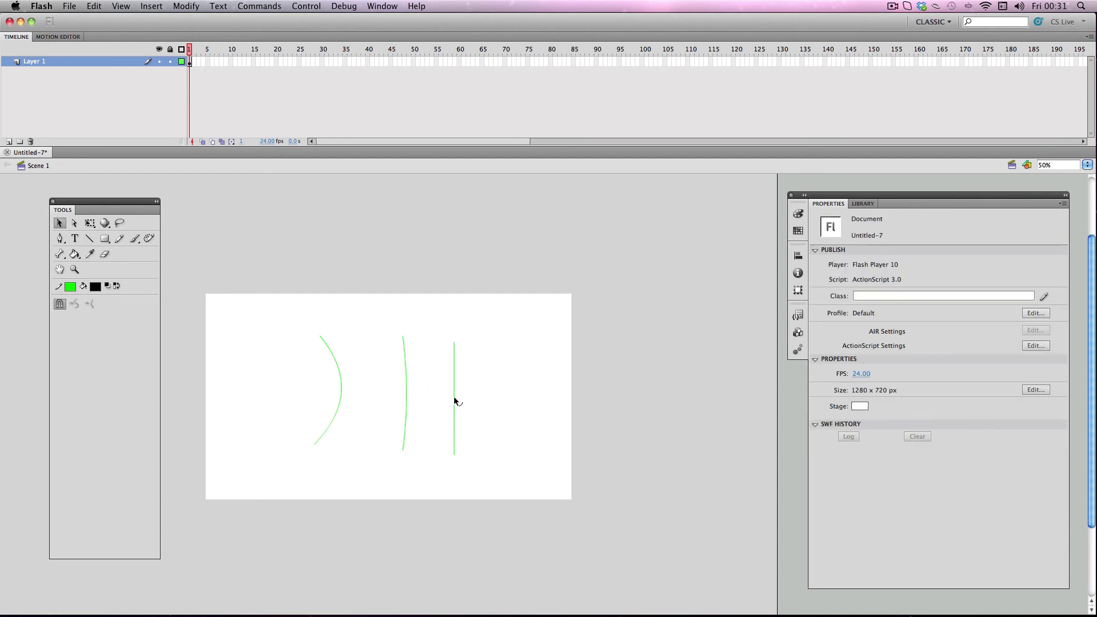
left_click_drag(455, 401, 486, 398)
key("n")
left_click_drag(524, 327, 523, 424)
key("v")
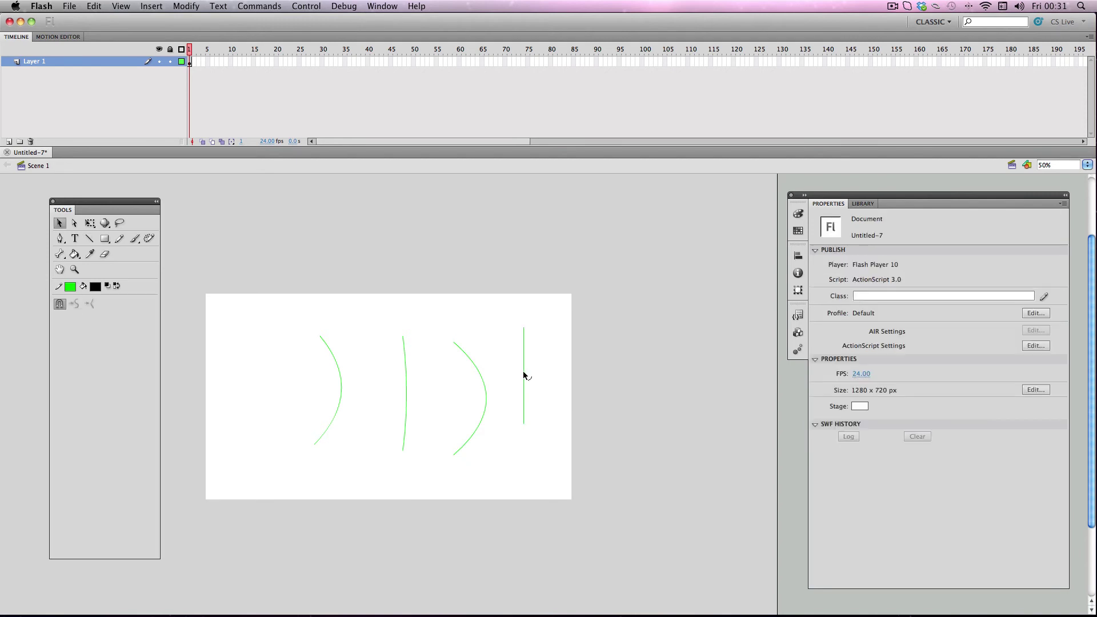
left_click_drag(525, 375, 536, 375)
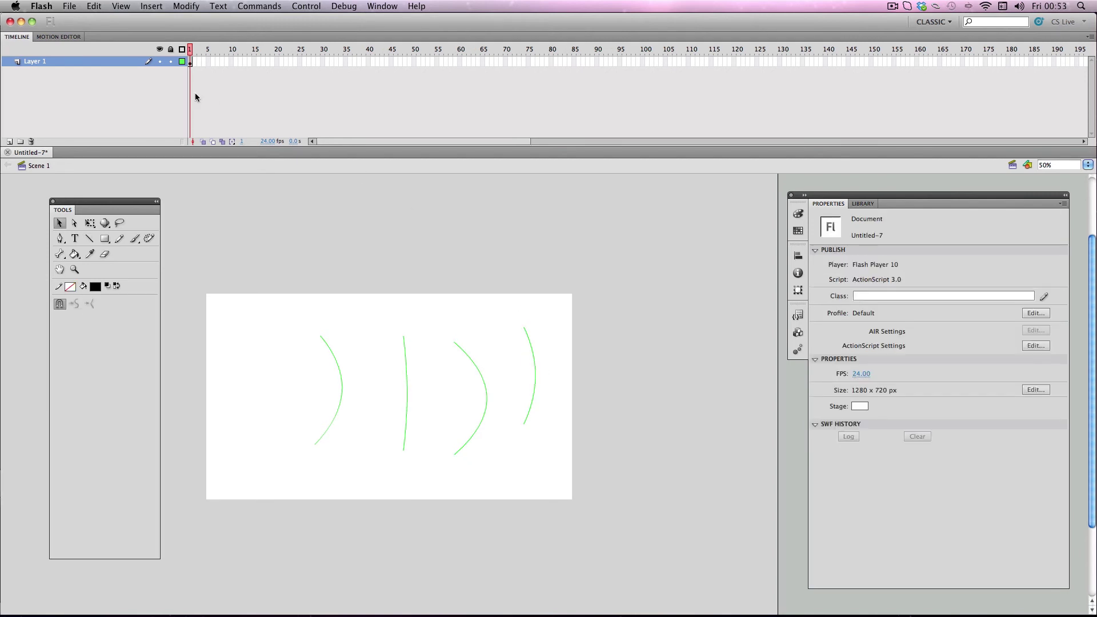
Insert consecutive keyframes carrying the four curves on Layer 1, from frame 2 through frame 8
left_click(195, 64)
right_click(195, 63)
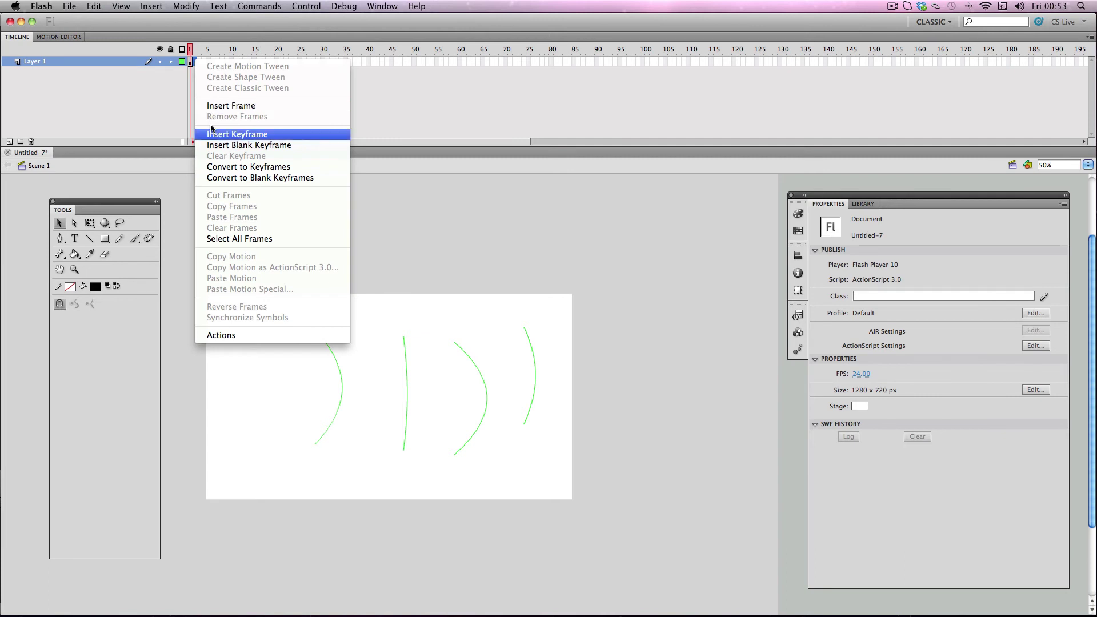
left_click(220, 145)
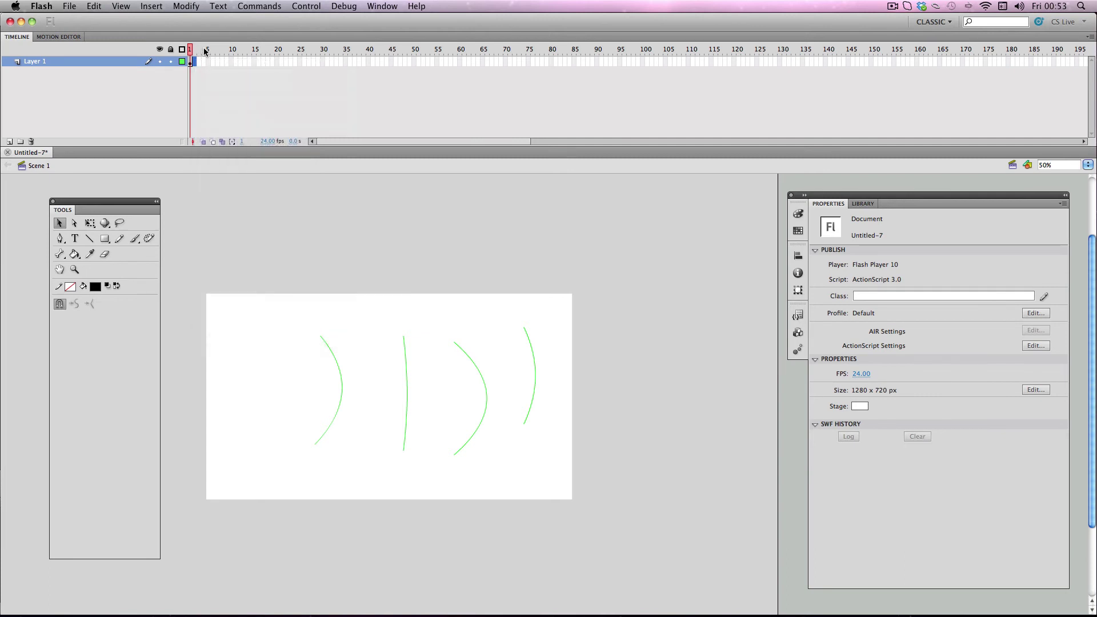
left_click(204, 51)
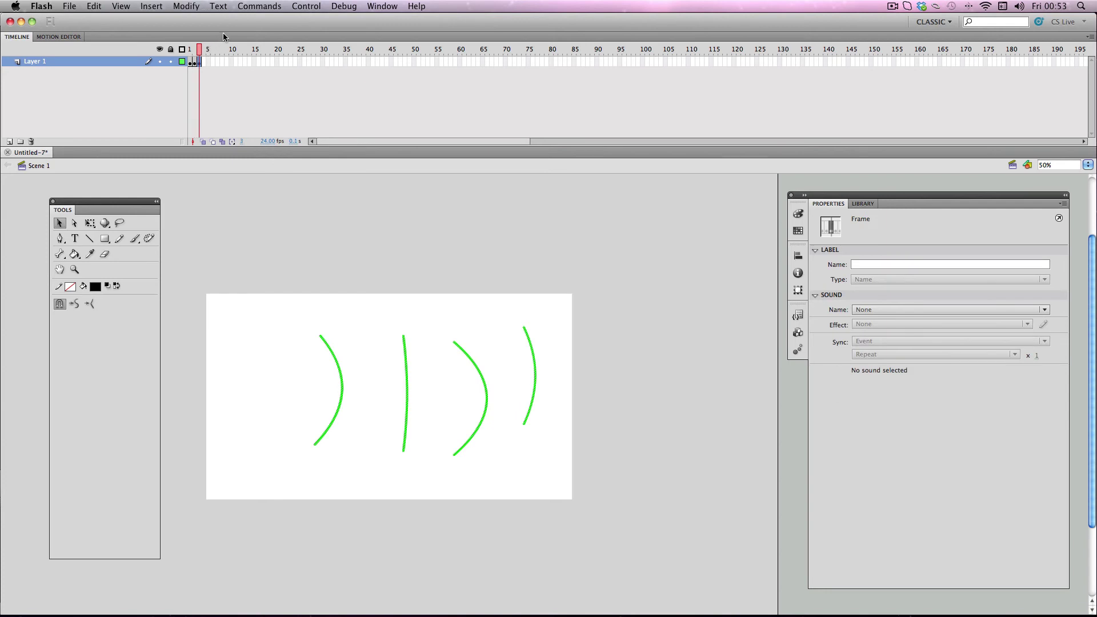
key("F6")
key("F6")
key("F6")
key("F6")
key("F6")
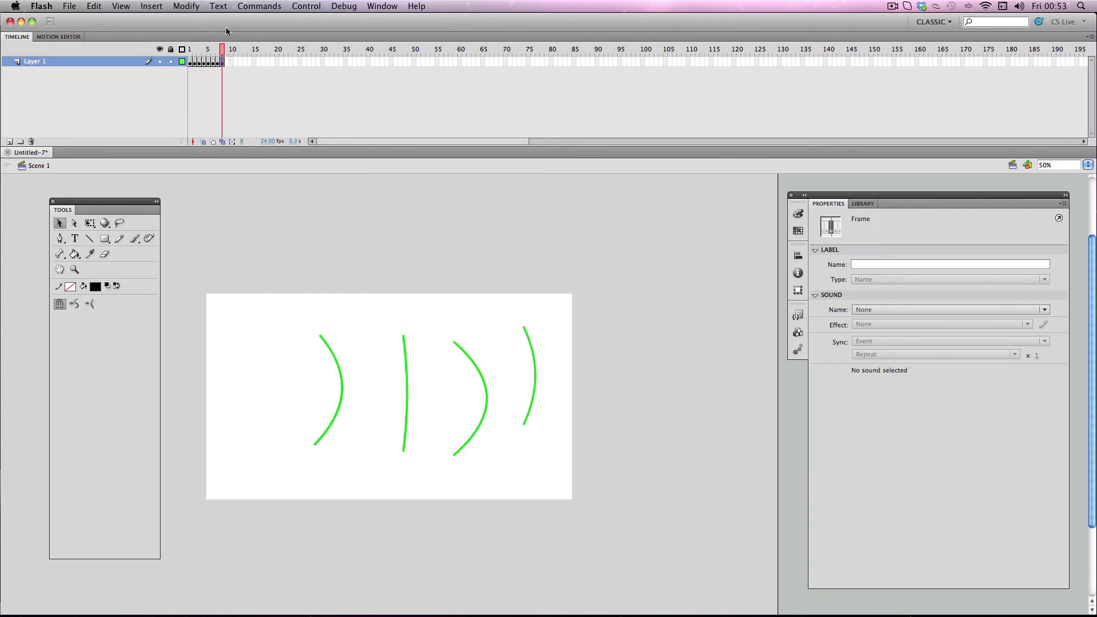
Add seven blank keyframes on Layer 1, continuing through frame 15
key("F7")
key("F7")
key("F7")
key("F7")
key("F7")
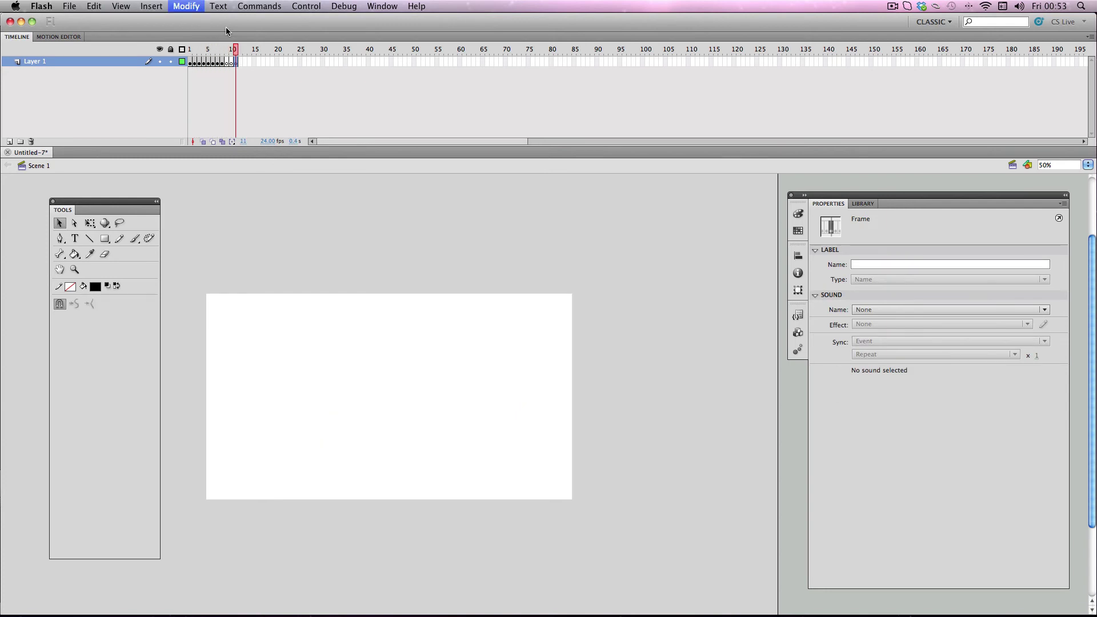
key("F7")
key("F7")
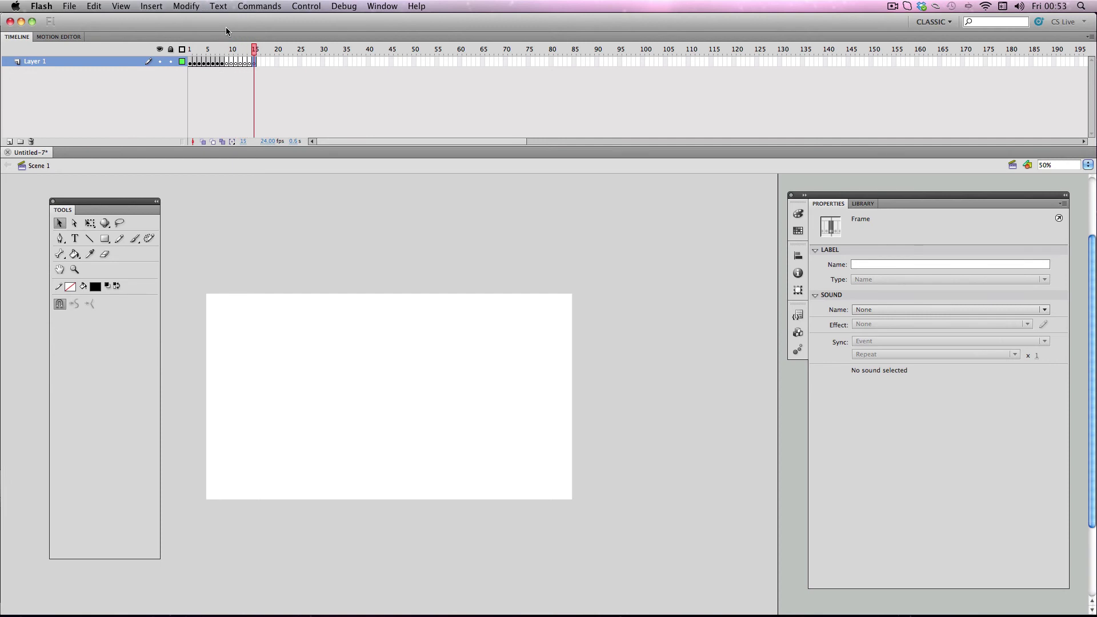
Extend Layer 1 with regular frames after frame 15
key("F5")
key("F5")
key("F5")
key("F5")
key("F5")
Remove all frames on Layer 1 from frame 2 onward, leaving only the first keyframe
left_click_drag(284, 63, 195, 62)
right_click(196, 61)
left_click(217, 117)
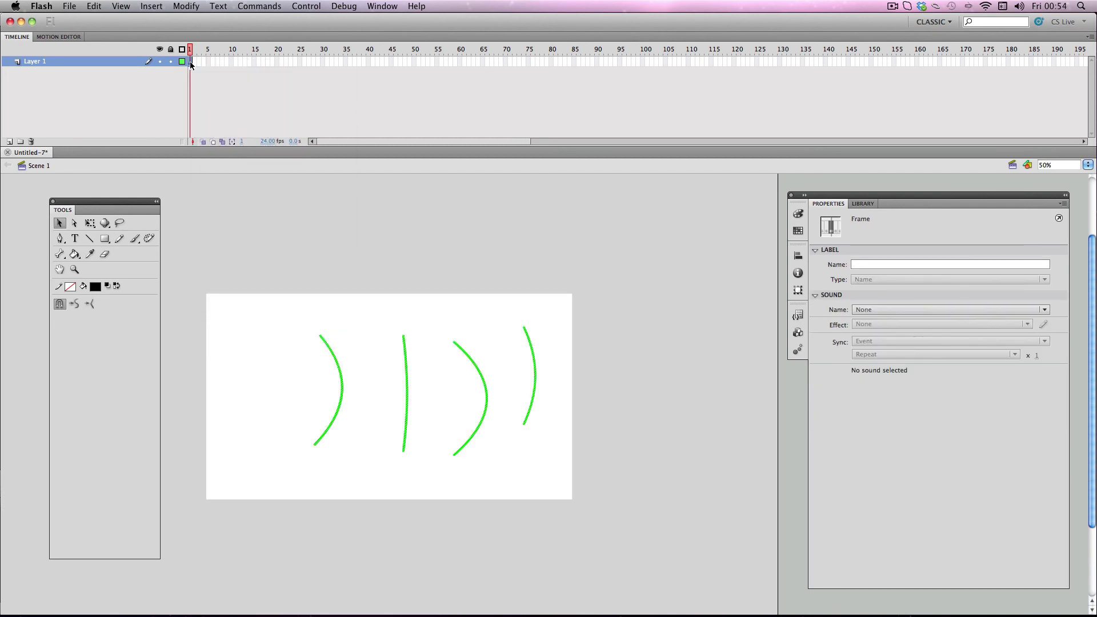
Convert the leftmost green arc into a Movie Clip symbol, keeping the default name
left_click(289, 316)
left_click_drag(291, 314, 359, 464)
right_click(341, 378)
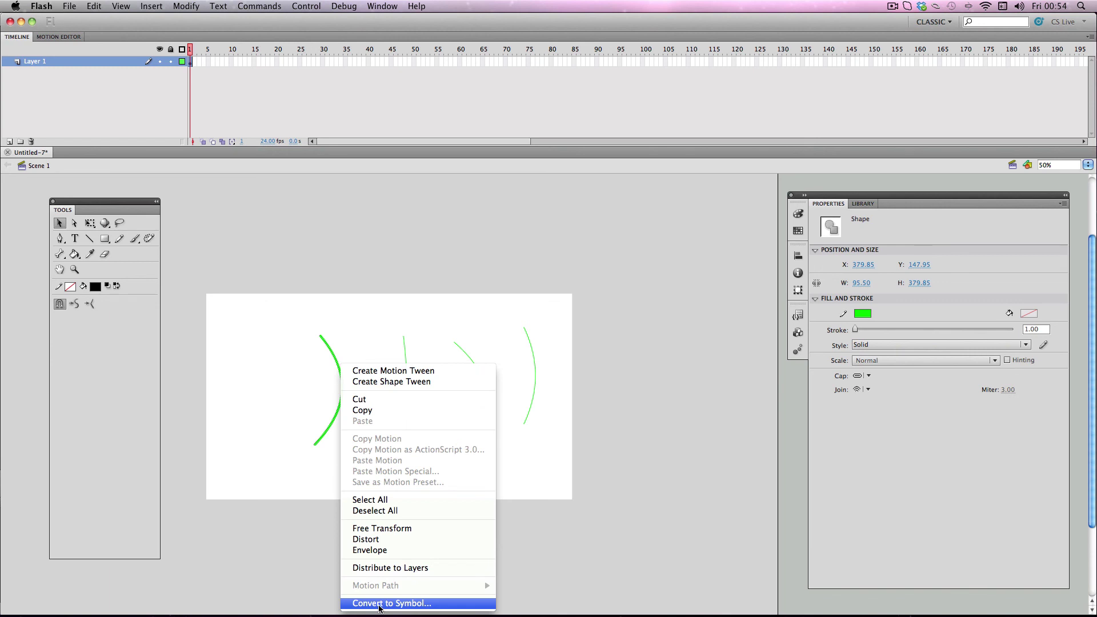
left_click(334, 325)
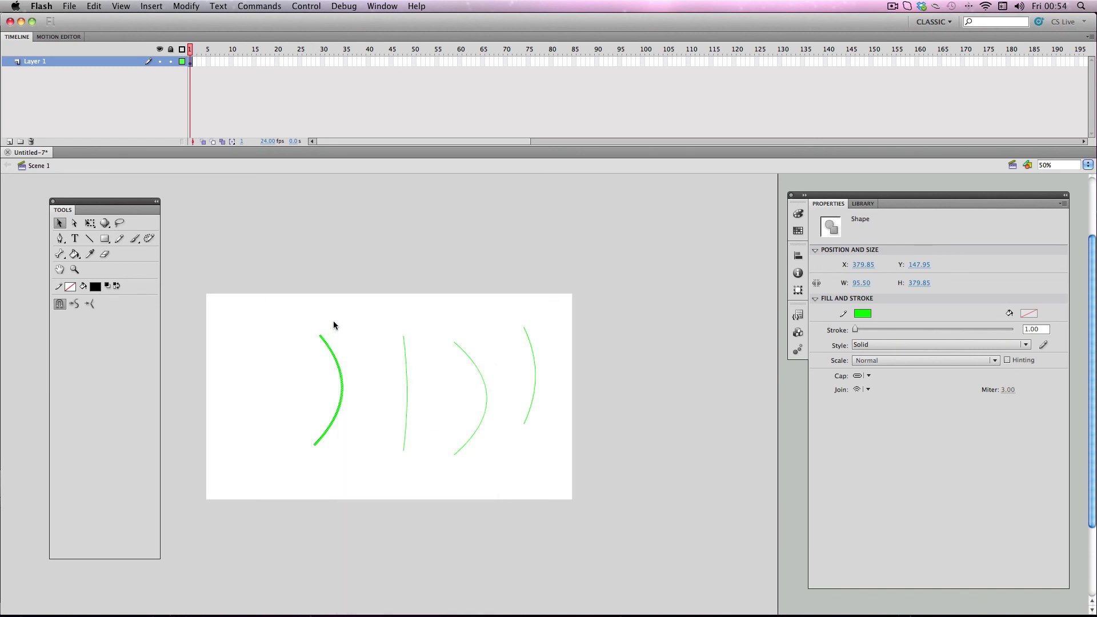
key("F8")
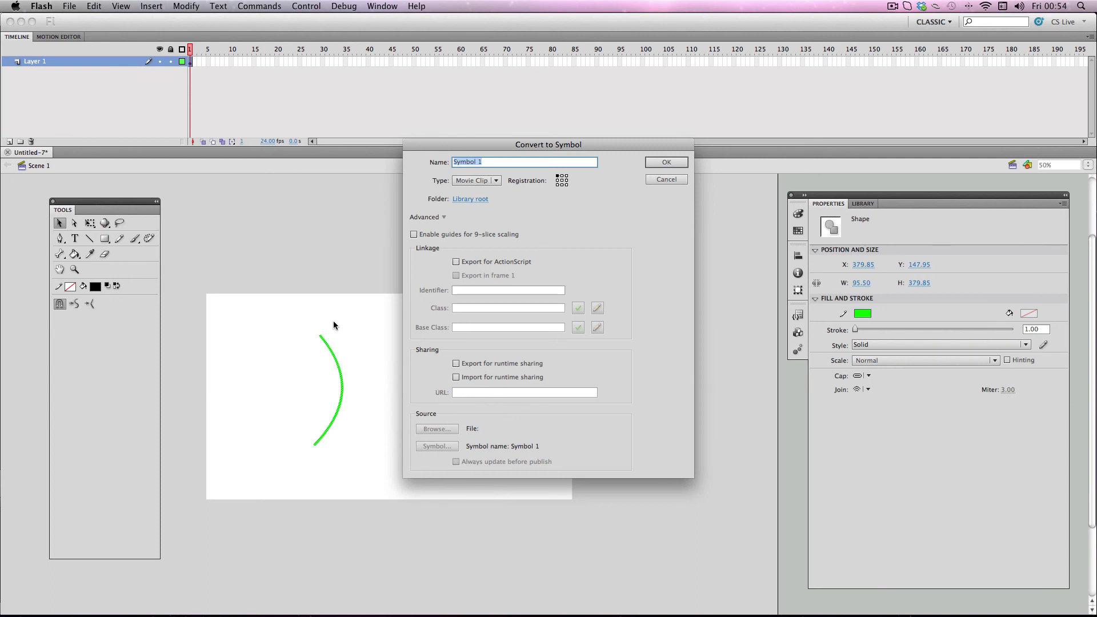
key("Tab")
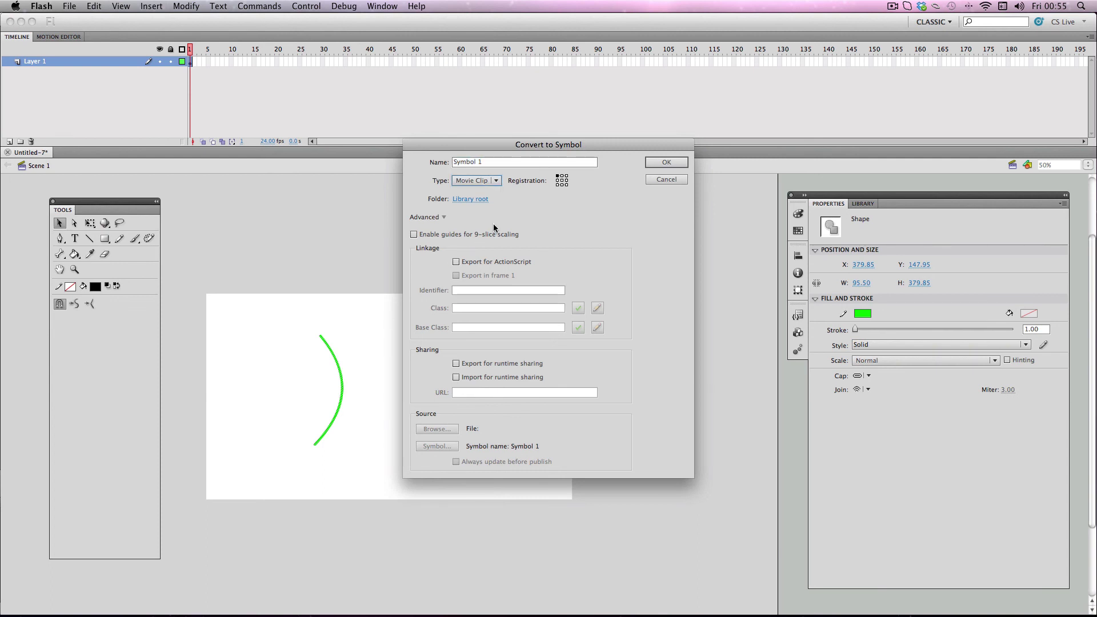
left_click(495, 181)
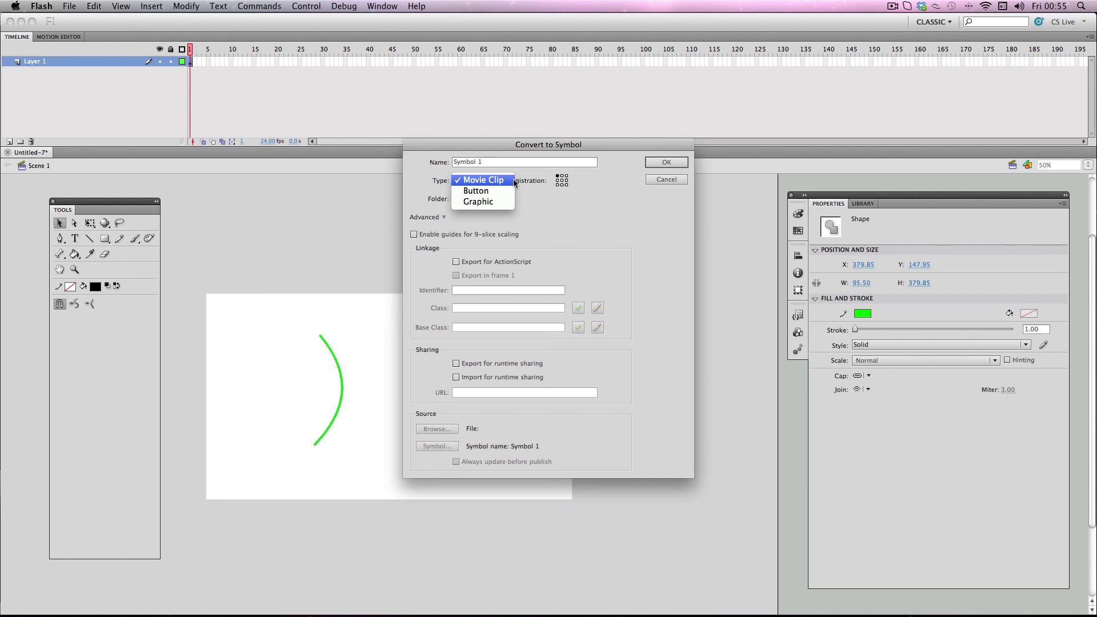
left_click(533, 203)
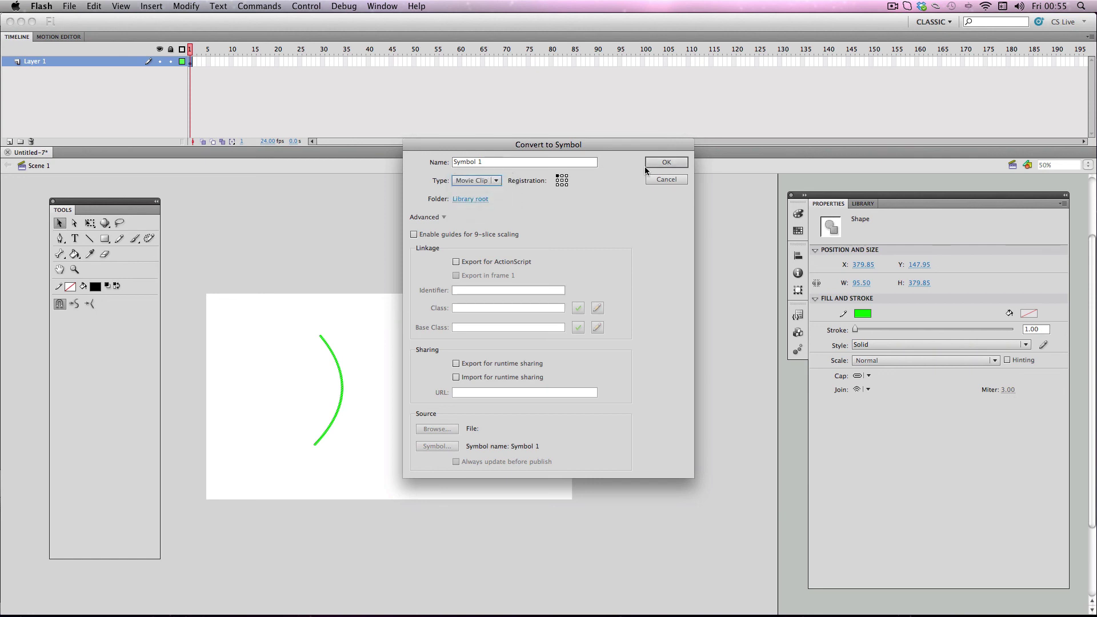
left_click(651, 164)
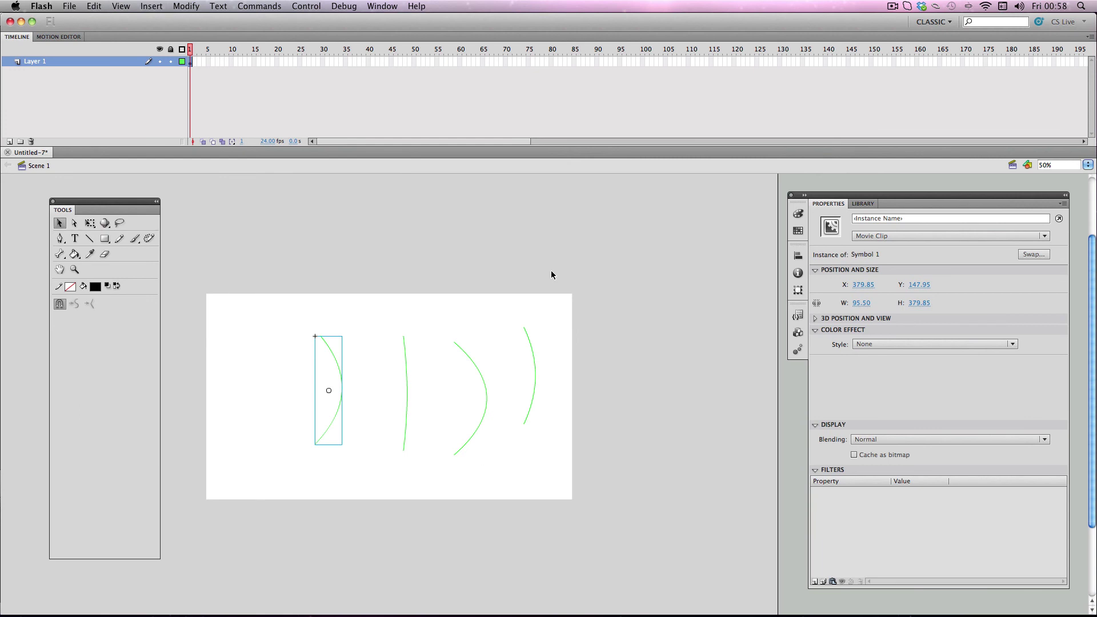